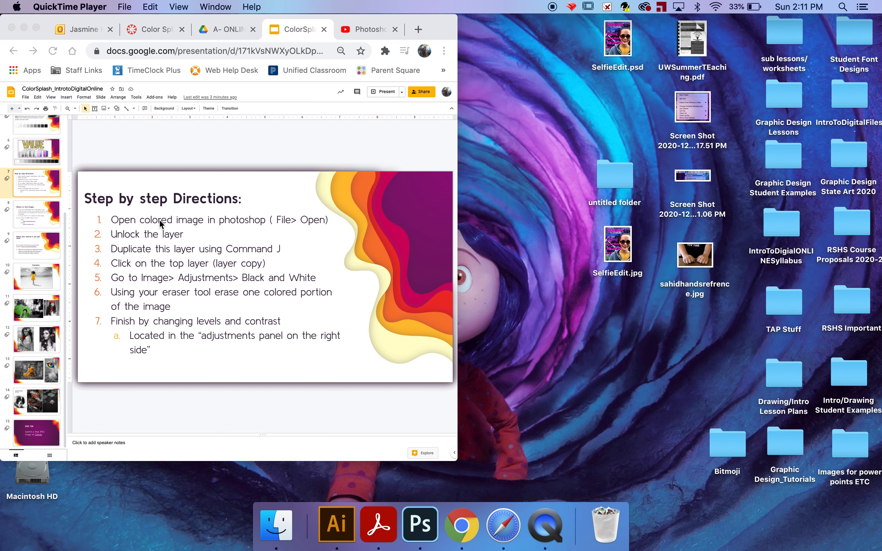
Step: Switch to Photoshop and browse to the "personal artwork" folder on the Desktop to open an image
{"action": "left_click", "coordinate": [421, 518]}
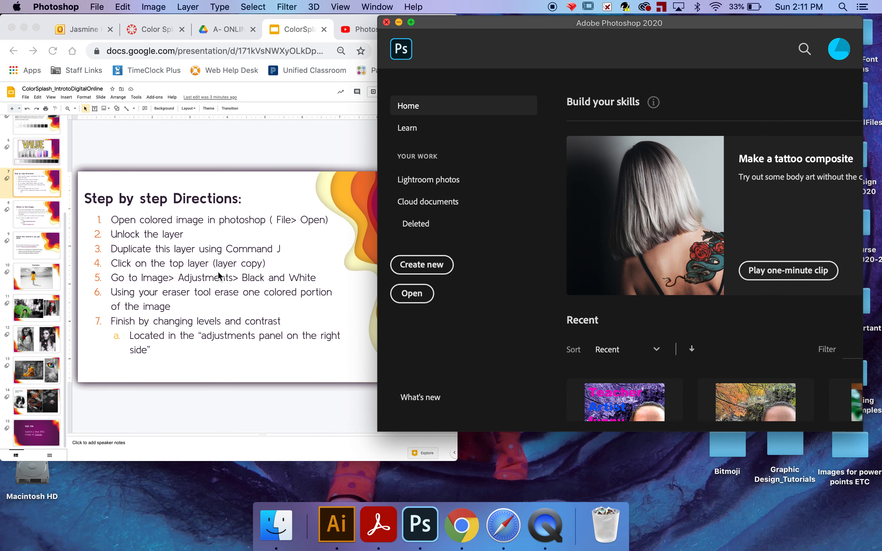
{"action": "left_click", "coordinate": [419, 300]}
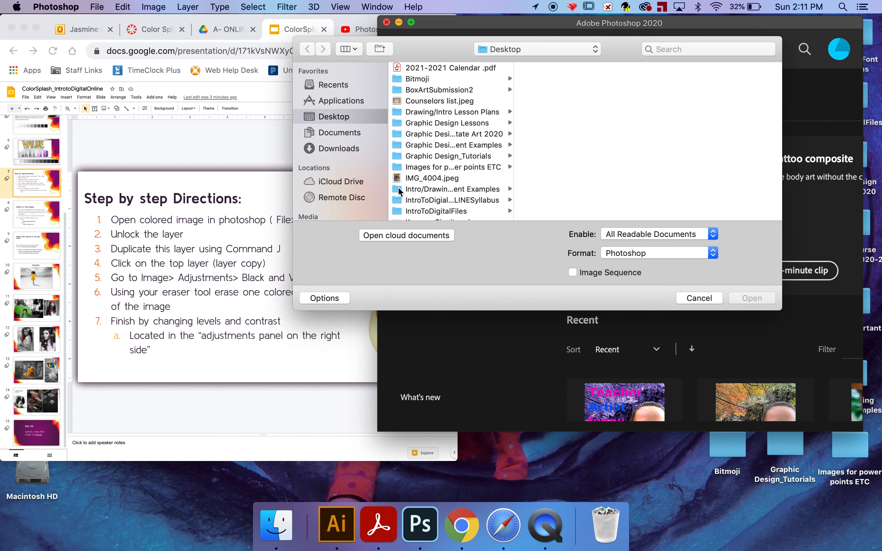
{"action": "scroll", "coordinate": [414, 169], "scroll_direction": "down", "scroll_amount": 4}
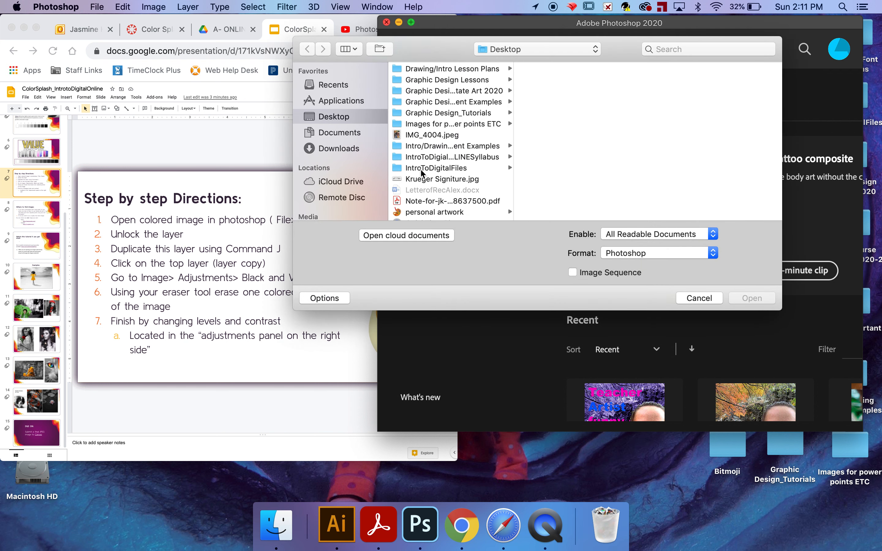
{"action": "scroll", "coordinate": [422, 172], "scroll_direction": "down", "scroll_amount": 2}
{"action": "left_click", "coordinate": [429, 186]}
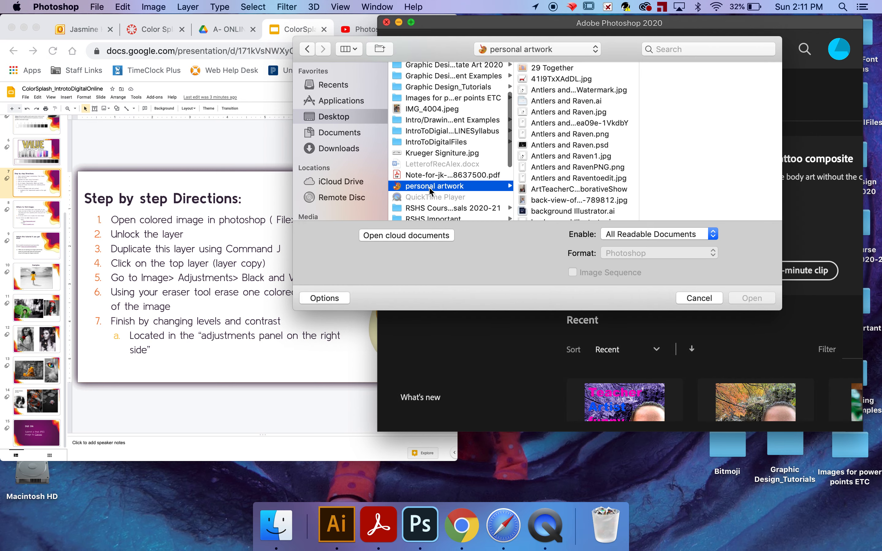
Step: Find the pink flower photo IMG_2311.jpeg in the folder and open it
{"action": "scroll", "coordinate": [533, 148], "scroll_direction": "down", "scroll_amount": 10}
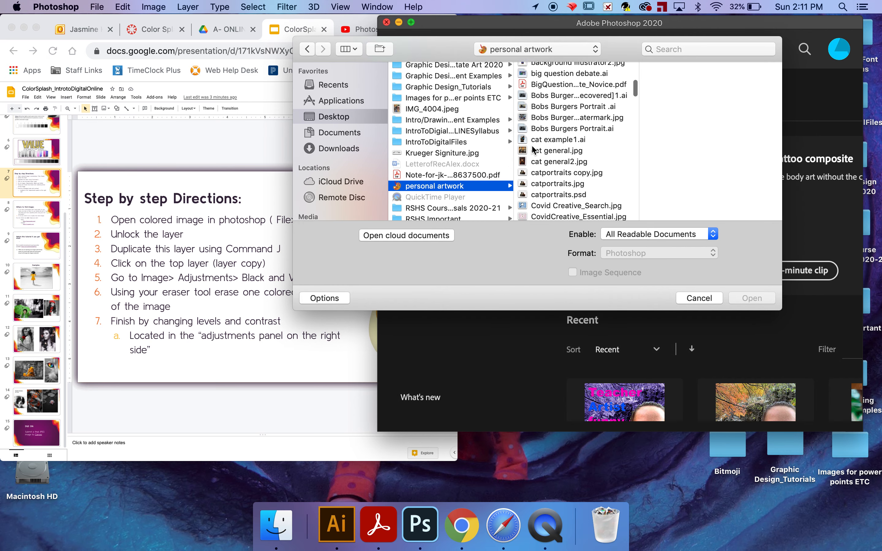
{"action": "scroll", "coordinate": [533, 147], "scroll_direction": "down", "scroll_amount": 6}
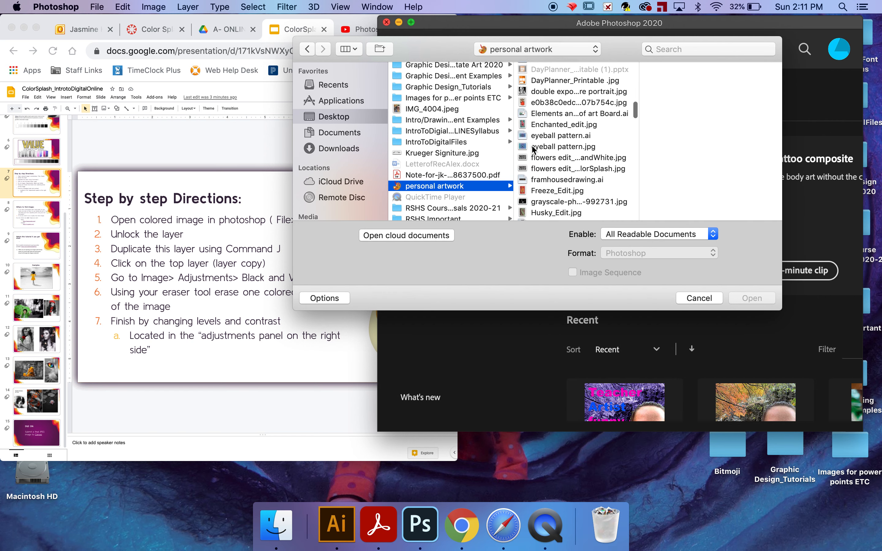
{"action": "left_click", "coordinate": [535, 154]}
{"action": "left_click", "coordinate": [548, 164]}
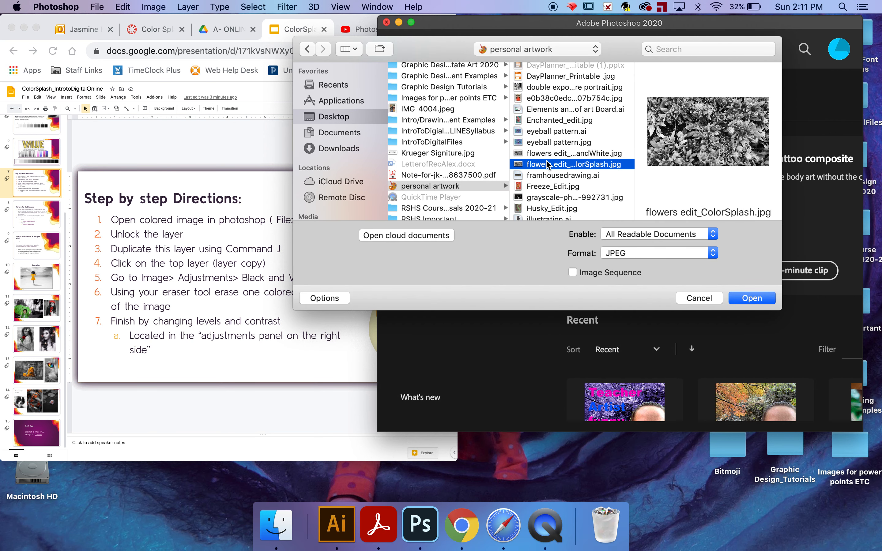
{"action": "scroll", "coordinate": [549, 186], "scroll_direction": "down", "scroll_amount": 5}
{"action": "left_click", "coordinate": [548, 186]}
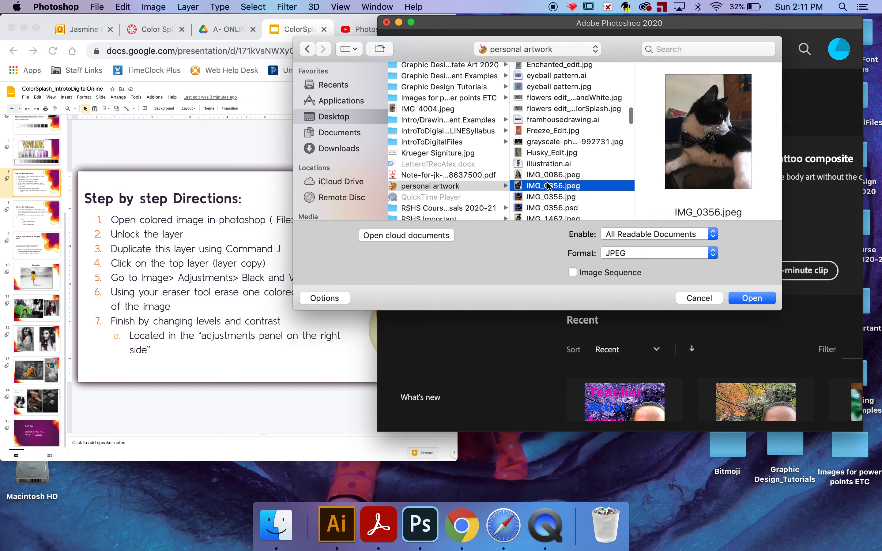
{"action": "key", "text": "Down"}
{"action": "key", "text": "Down"}
{"action": "key", "text": "Down"}
{"action": "key", "text": "Down"}
{"action": "key", "text": "Down"}
{"action": "key", "text": "Down"}
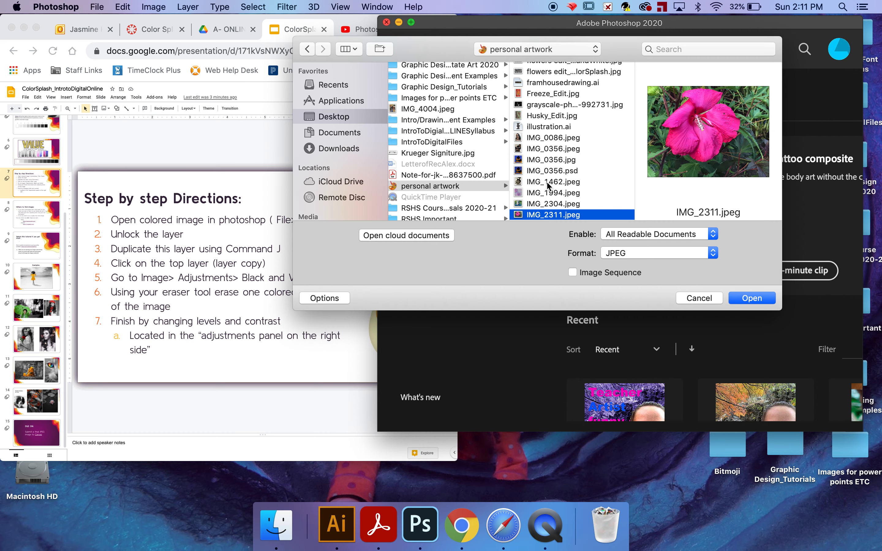
{"action": "left_click", "coordinate": [755, 303]}
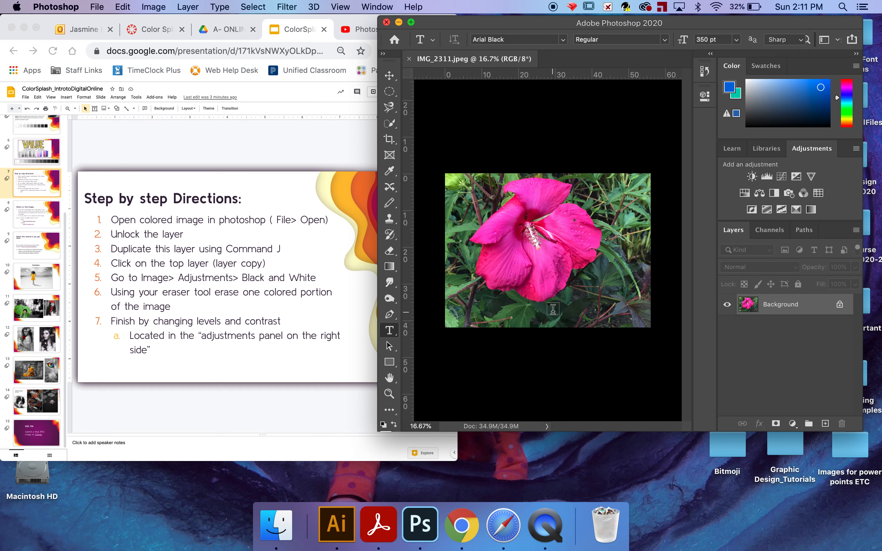
Step: Unlock the Background layer and duplicate it
{"action": "left_click", "coordinate": [840, 305]}
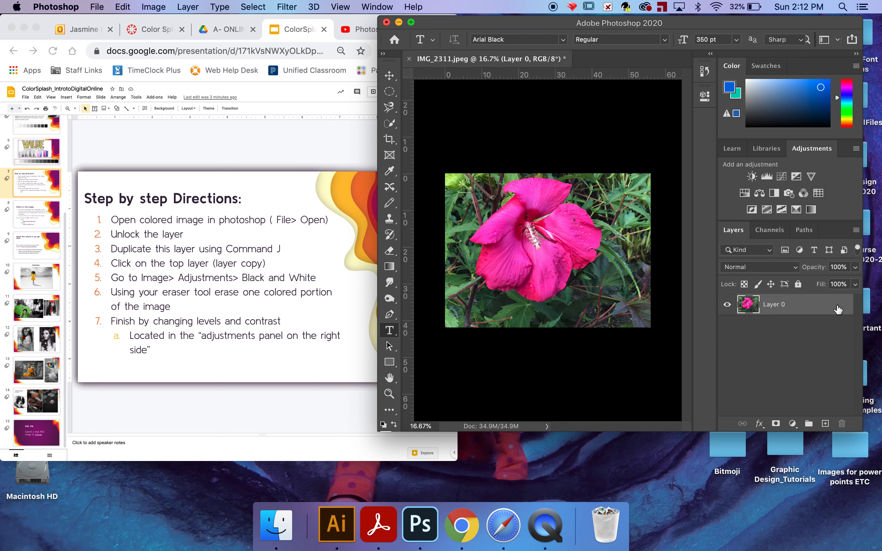
{"action": "key", "text": "super+z"}
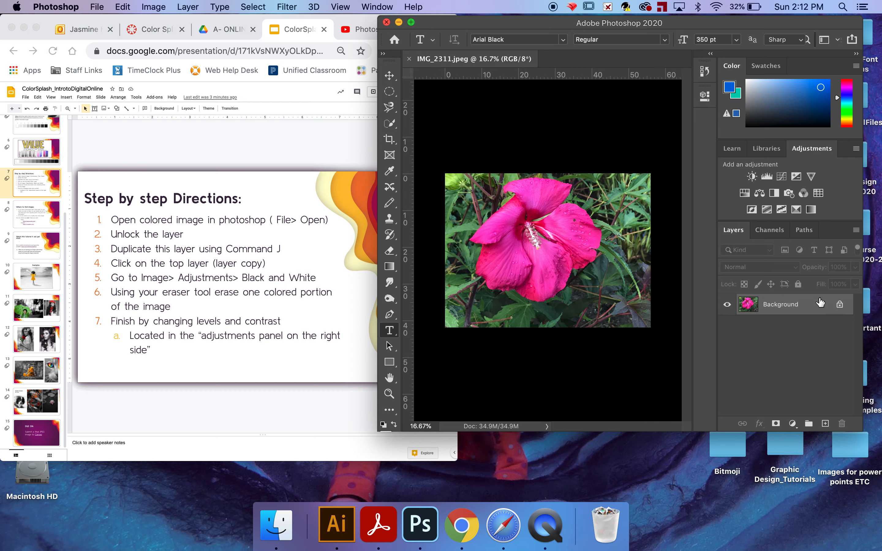
{"action": "left_click", "coordinate": [841, 306]}
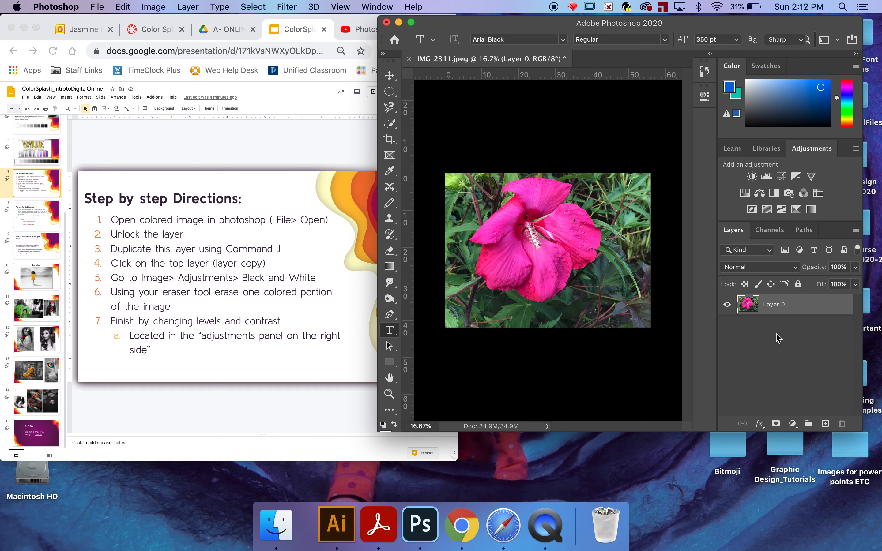
{"action": "key", "text": "super+j"}
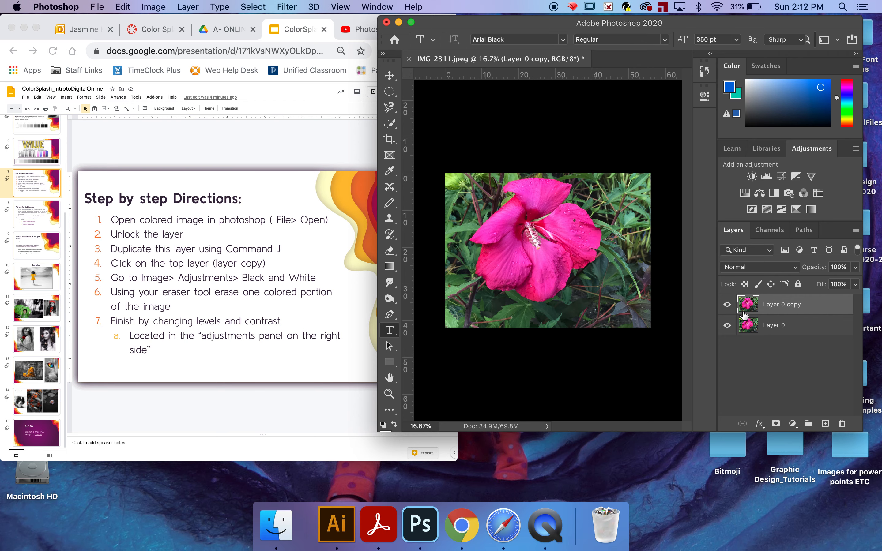
Step: Apply a Black & White adjustment with the Default preset to the duplicated top layer
{"action": "left_click_drag", "start_coordinate": [498, 23], "coordinate": [214, 31]}
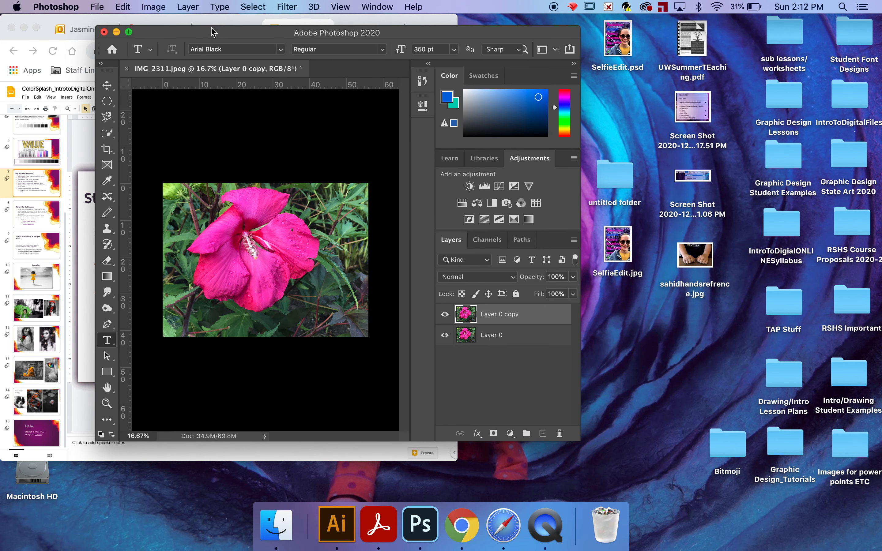
{"action": "left_click", "coordinate": [152, 8]}
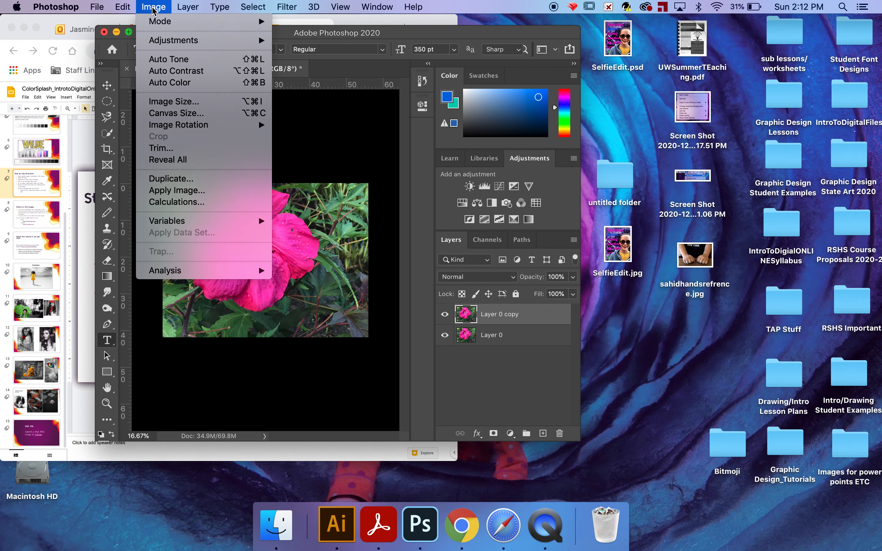
{"action": "mouse_move", "coordinate": [176, 41]}
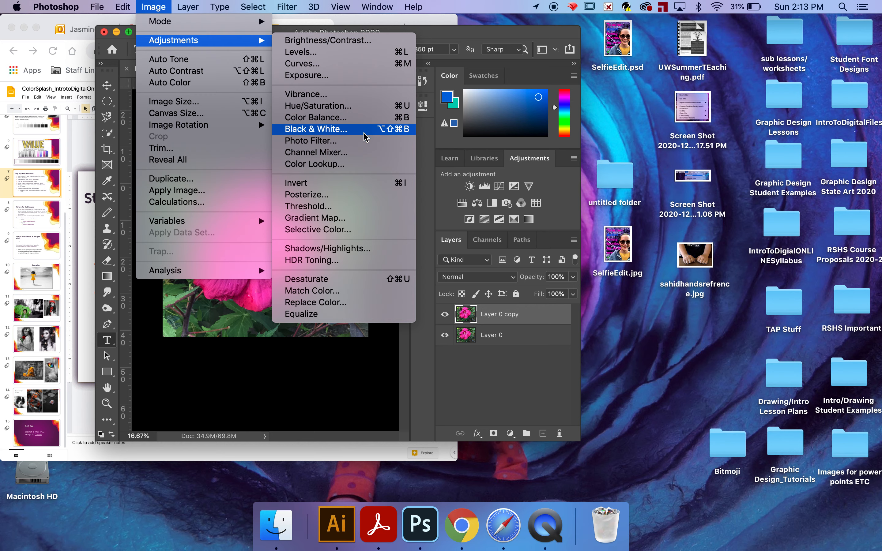
{"action": "left_click", "coordinate": [361, 134]}
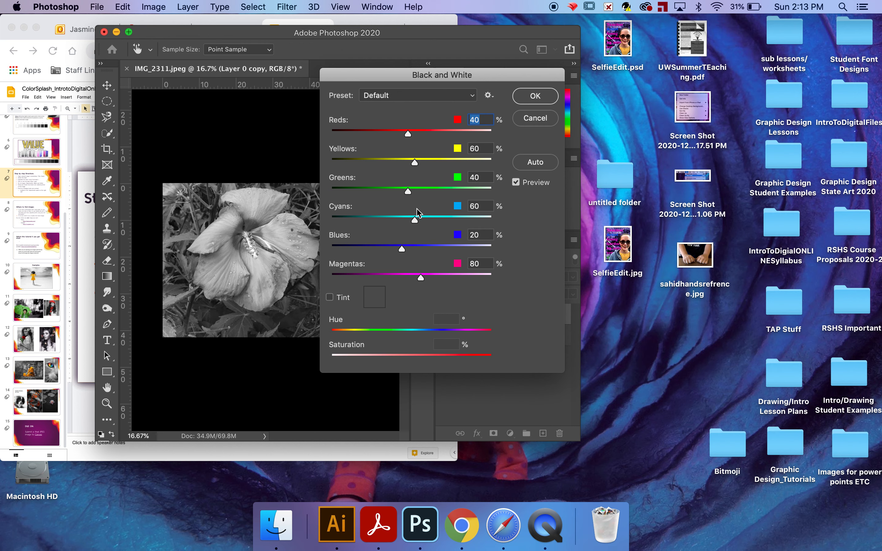
{"action": "left_click", "coordinate": [544, 97]}
Step: Choose the Eraser tool and set its brush size to 412 px
{"action": "left_click_drag", "start_coordinate": [449, 34], "coordinate": [714, 25]}
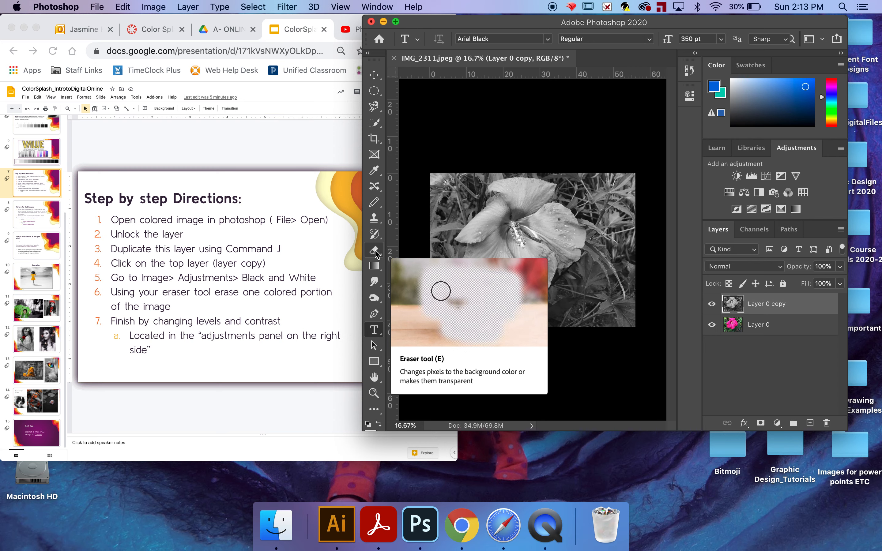
{"action": "left_click", "coordinate": [376, 253]}
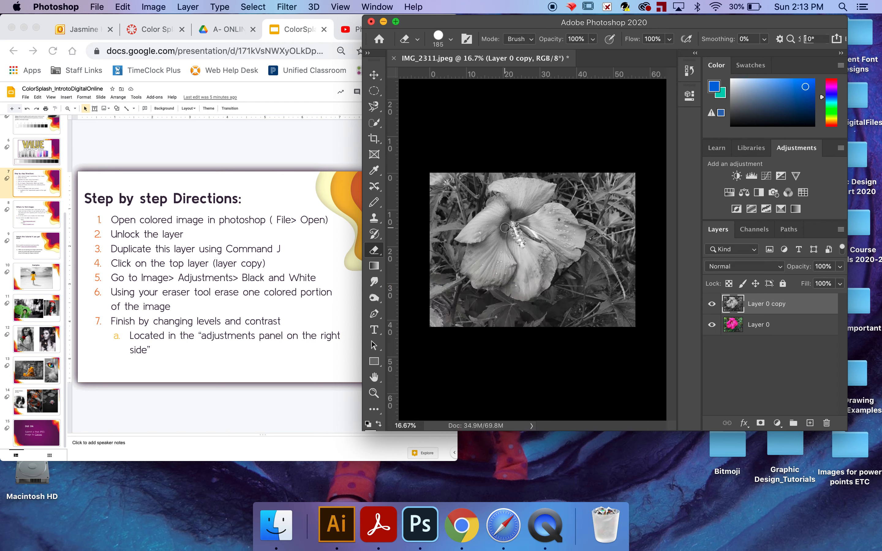
{"action": "left_click", "coordinate": [451, 39]}
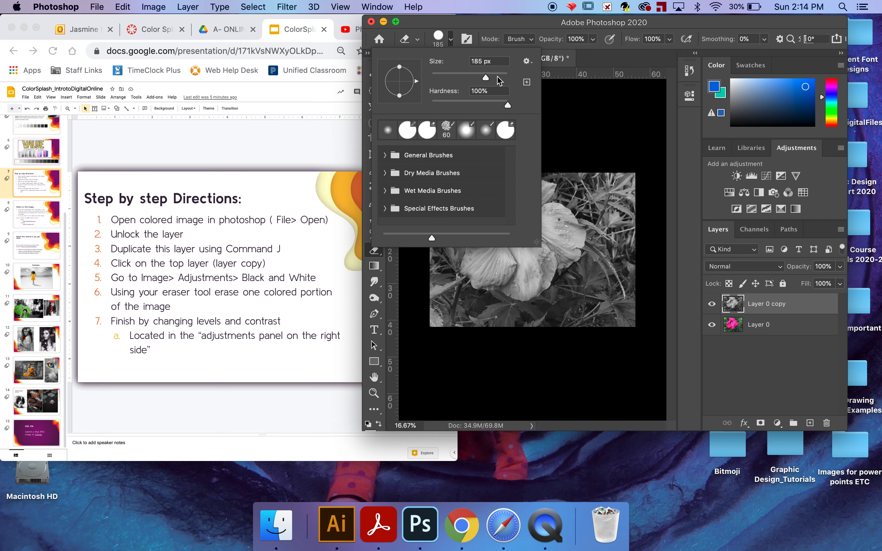
{"action": "left_click", "coordinate": [549, 92]}
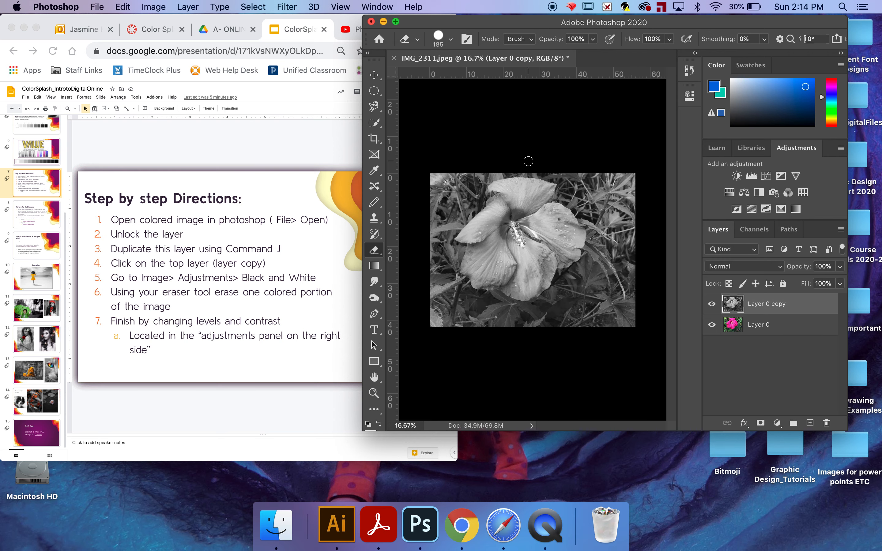
{"action": "scroll", "coordinate": [529, 161], "scroll_direction": "up", "scroll_amount": 1}
{"action": "left_click", "coordinate": [452, 40]}
{"action": "left_click_drag", "start_coordinate": [485, 78], "coordinate": [497, 77]}
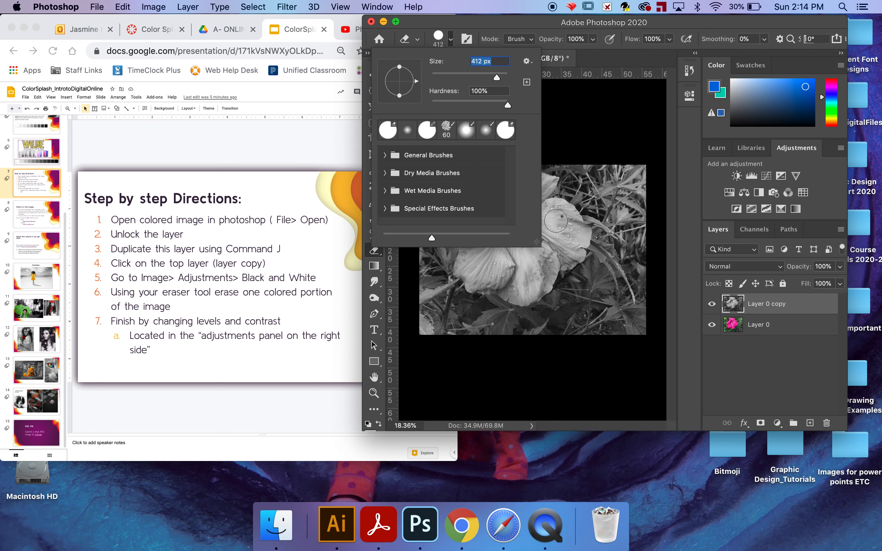
{"action": "left_click", "coordinate": [575, 136]}
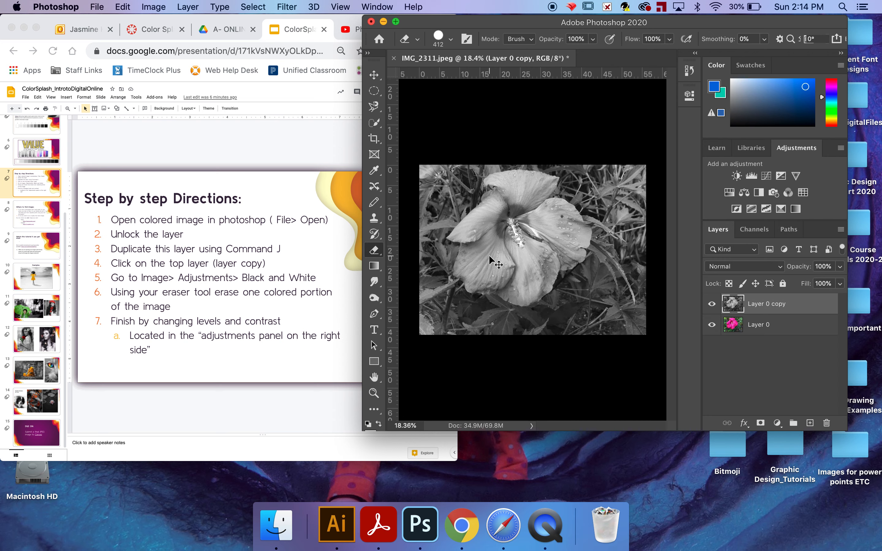
Step: Erase the black-and-white layer over the inner area of the flower's petals, staying inside their edges and undoing any overshoot
{"action": "scroll", "coordinate": [489, 255], "scroll_direction": "up", "scroll_amount": 5}
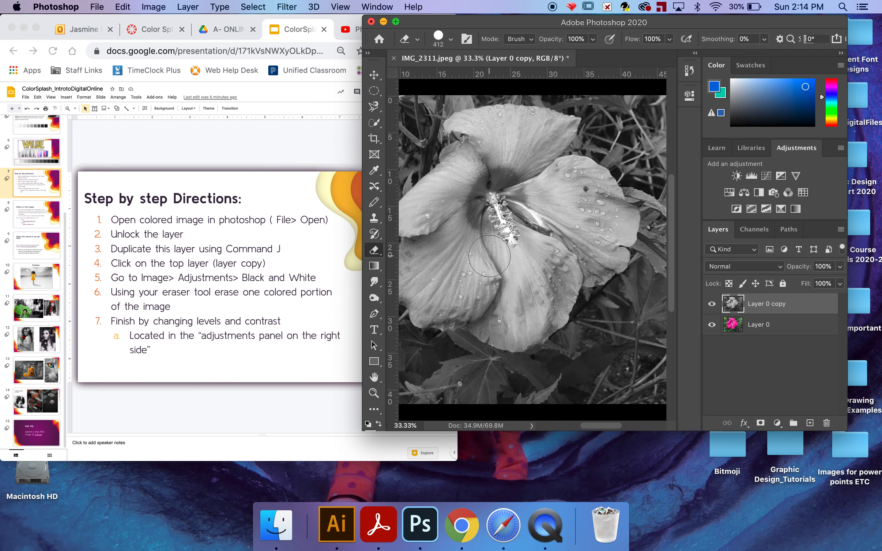
{"action": "scroll", "coordinate": [474, 262], "scroll_direction": "left", "scroll_amount": 3}
{"action": "left_click", "coordinate": [457, 270]}
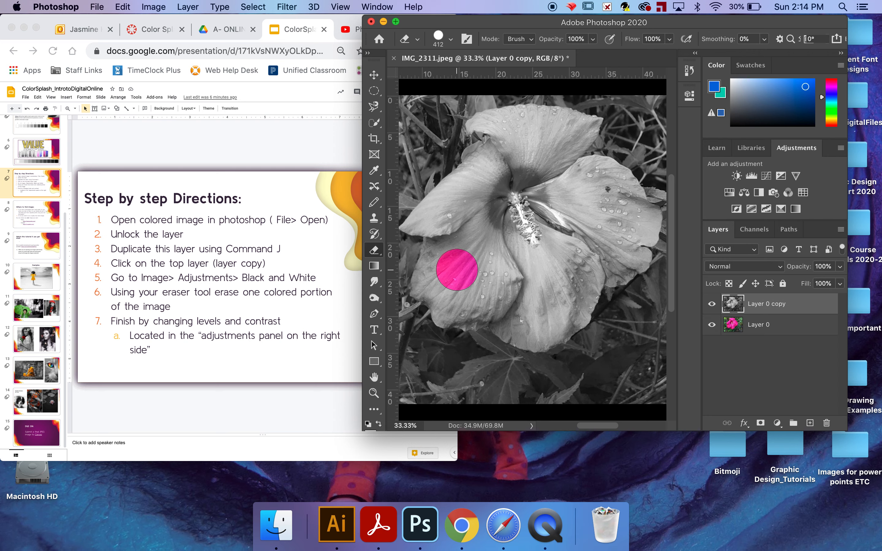
{"action": "left_click", "coordinate": [442, 251]}
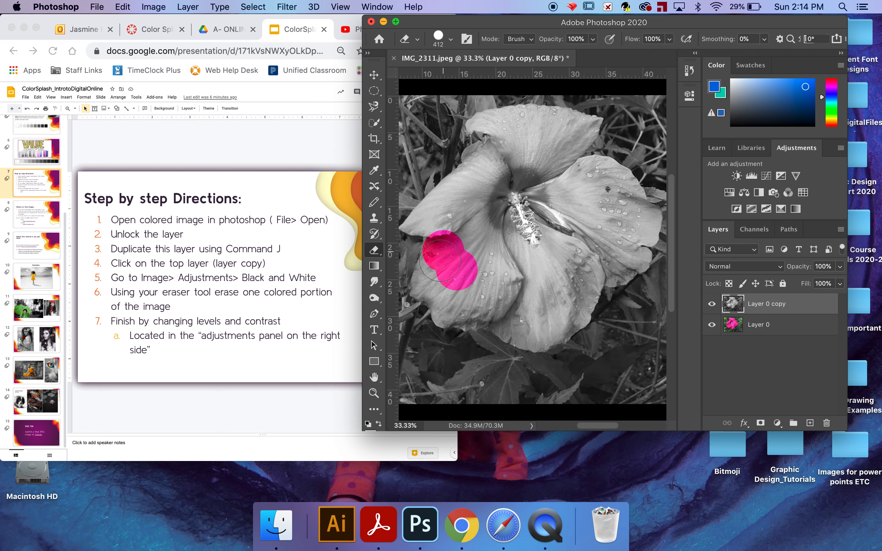
{"action": "left_click", "coordinate": [436, 276]}
{"action": "left_click", "coordinate": [430, 281]}
{"action": "mouse_move", "coordinate": [429, 282]}
{"action": "left_mouse_down"}
{"action": "mouse_move", "coordinate": [450, 306]}
{"action": "mouse_move", "coordinate": [478, 302]}
{"action": "mouse_move", "coordinate": [486, 237]}
{"action": "mouse_move", "coordinate": [449, 255]}
{"action": "mouse_move", "coordinate": [460, 216]}
{"action": "mouse_move", "coordinate": [430, 222]}
{"action": "mouse_move", "coordinate": [495, 157]}
{"action": "mouse_move", "coordinate": [475, 218]}
{"action": "mouse_move", "coordinate": [509, 180]}
{"action": "mouse_move", "coordinate": [514, 137]}
{"action": "mouse_move", "coordinate": [530, 146]}
{"action": "mouse_move", "coordinate": [518, 183]}
{"action": "mouse_move", "coordinate": [535, 183]}
{"action": "mouse_move", "coordinate": [557, 147]}
{"action": "mouse_move", "coordinate": [554, 166]}
{"action": "mouse_move", "coordinate": [590, 187]}
{"action": "mouse_move", "coordinate": [526, 194]}
{"action": "mouse_move", "coordinate": [520, 235]}
{"action": "mouse_move", "coordinate": [538, 264]}
{"action": "left_mouse_up"}
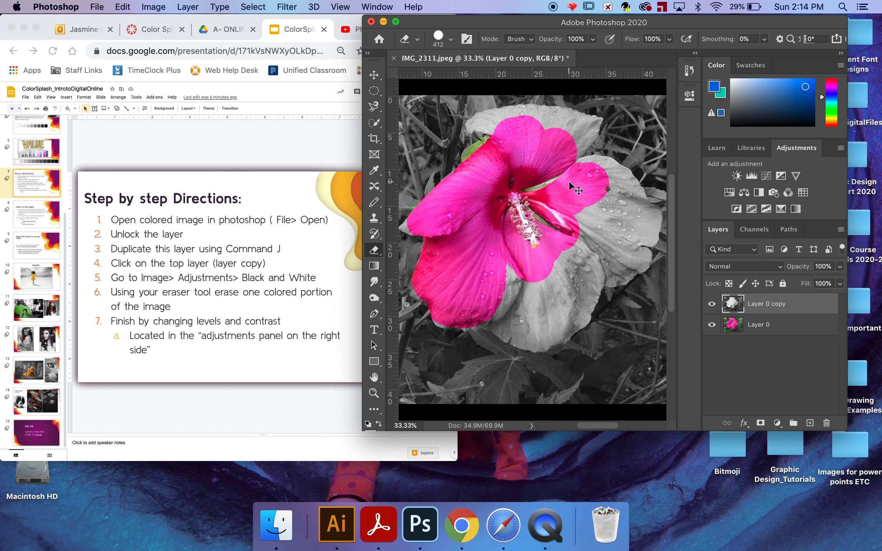
{"action": "key", "text": "super+z"}
{"action": "mouse_move", "coordinate": [472, 260]}
{"action": "left_mouse_down"}
{"action": "mouse_move", "coordinate": [475, 221]}
{"action": "mouse_move", "coordinate": [511, 174]}
{"action": "mouse_move", "coordinate": [525, 195]}
{"action": "mouse_move", "coordinate": [526, 259]}
{"action": "mouse_move", "coordinate": [478, 260]}
{"action": "mouse_move", "coordinate": [520, 203]}
{"action": "mouse_move", "coordinate": [561, 211]}
{"action": "mouse_move", "coordinate": [538, 234]}
{"action": "mouse_move", "coordinate": [568, 193]}
{"action": "mouse_move", "coordinate": [528, 200]}
{"action": "mouse_move", "coordinate": [491, 225]}
{"action": "mouse_move", "coordinate": [515, 221]}
{"action": "mouse_move", "coordinate": [521, 322]}
{"action": "mouse_move", "coordinate": [544, 326]}
{"action": "mouse_move", "coordinate": [562, 306]}
{"action": "mouse_move", "coordinate": [565, 259]}
{"action": "mouse_move", "coordinate": [577, 265]}
{"action": "mouse_move", "coordinate": [568, 276]}
{"action": "mouse_move", "coordinate": [581, 260]}
{"action": "mouse_move", "coordinate": [579, 181]}
{"action": "mouse_move", "coordinate": [602, 181]}
{"action": "mouse_move", "coordinate": [630, 217]}
{"action": "mouse_move", "coordinate": [610, 257]}
{"action": "mouse_move", "coordinate": [603, 215]}
{"action": "mouse_move", "coordinate": [561, 177]}
{"action": "mouse_move", "coordinate": [537, 176]}
{"action": "mouse_move", "coordinate": [576, 131]}
{"action": "mouse_move", "coordinate": [519, 133]}
{"action": "mouse_move", "coordinate": [500, 169]}
{"action": "mouse_move", "coordinate": [454, 206]}
{"action": "mouse_move", "coordinate": [447, 286]}
{"action": "mouse_move", "coordinate": [459, 299]}
{"action": "mouse_move", "coordinate": [490, 291]}
{"action": "mouse_move", "coordinate": [501, 300]}
{"action": "mouse_move", "coordinate": [462, 311]}
{"action": "mouse_move", "coordinate": [442, 300]}
{"action": "mouse_move", "coordinate": [439, 259]}
{"action": "mouse_move", "coordinate": [449, 216]}
{"action": "mouse_move", "coordinate": [463, 181]}
{"action": "left_mouse_up"}
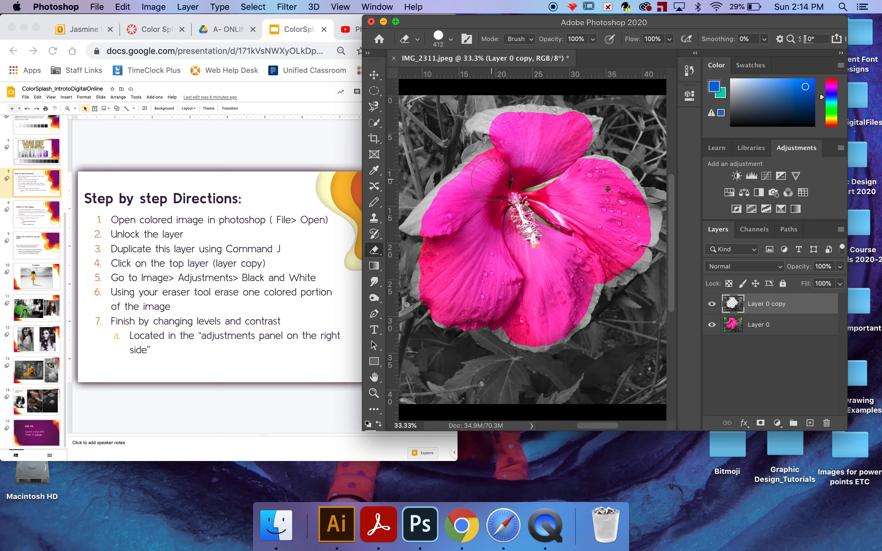
Step: Set the eraser's brush size to 87 px for the petal edges
{"action": "left_click", "coordinate": [451, 39]}
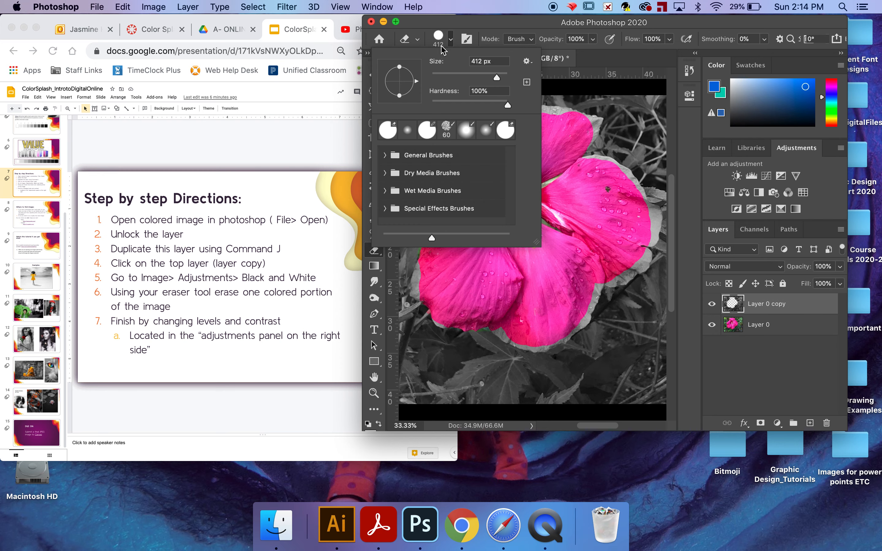
{"action": "left_click_drag", "start_coordinate": [474, 77], "coordinate": [465, 77]}
{"action": "left_click", "coordinate": [588, 169]}
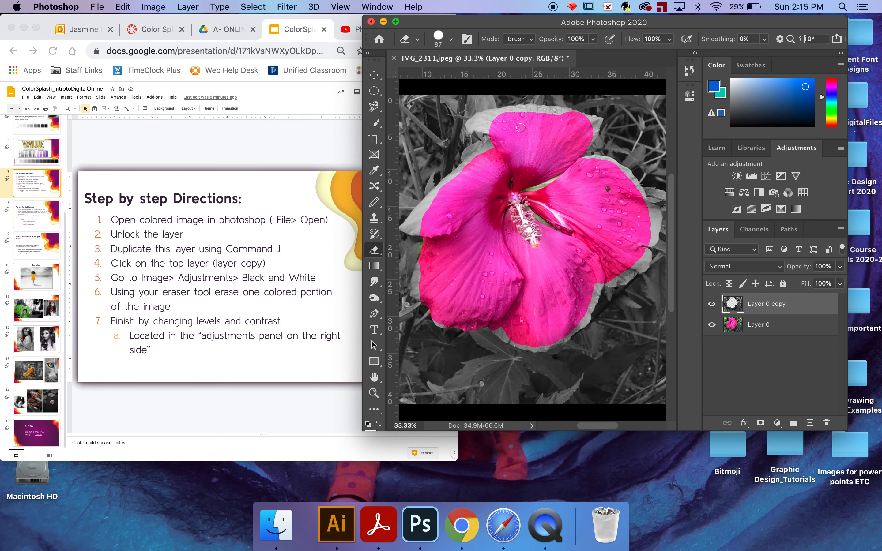
Step: Erase the remaining gray rims along the upper, right, lower and left petals to reveal the whole pink flower
{"action": "mouse_move", "coordinate": [487, 132]}
{"action": "left_mouse_down"}
{"action": "mouse_move", "coordinate": [470, 121]}
{"action": "mouse_move", "coordinate": [521, 106]}
{"action": "mouse_move", "coordinate": [572, 109]}
{"action": "mouse_move", "coordinate": [595, 119]}
{"action": "mouse_move", "coordinate": [587, 142]}
{"action": "left_mouse_up"}
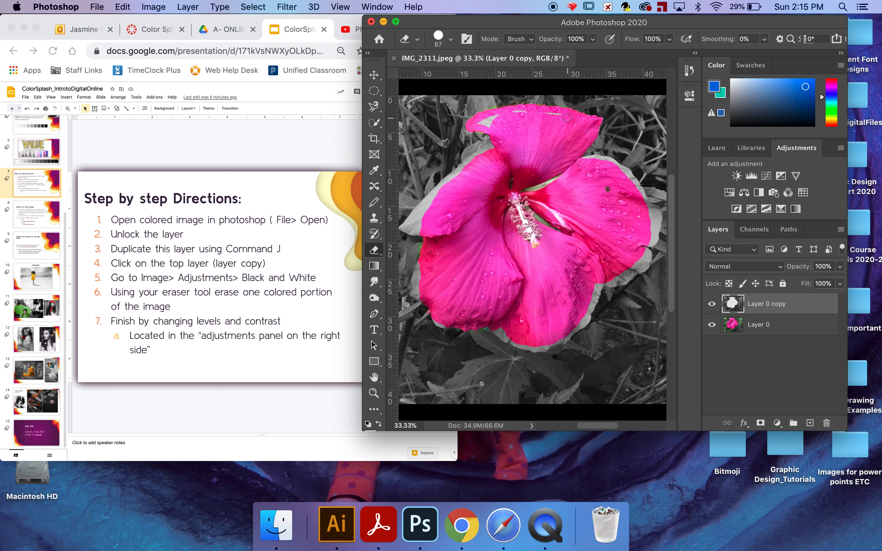
{"action": "mouse_move", "coordinate": [512, 114]}
{"action": "left_mouse_down"}
{"action": "mouse_move", "coordinate": [482, 124]}
{"action": "mouse_move", "coordinate": [493, 127]}
{"action": "left_mouse_up"}
{"action": "mouse_move", "coordinate": [604, 159]}
{"action": "left_mouse_down"}
{"action": "mouse_move", "coordinate": [633, 179]}
{"action": "mouse_move", "coordinate": [660, 224]}
{"action": "mouse_move", "coordinate": [655, 243]}
{"action": "mouse_move", "coordinate": [651, 216]}
{"action": "left_mouse_up"}
{"action": "mouse_move", "coordinate": [613, 296]}
{"action": "left_mouse_down"}
{"action": "mouse_move", "coordinate": [607, 283]}
{"action": "mouse_move", "coordinate": [638, 268]}
{"action": "mouse_move", "coordinate": [643, 251]}
{"action": "mouse_move", "coordinate": [648, 261]}
{"action": "mouse_move", "coordinate": [625, 275]}
{"action": "mouse_move", "coordinate": [639, 261]}
{"action": "mouse_move", "coordinate": [630, 283]}
{"action": "mouse_move", "coordinate": [621, 276]}
{"action": "mouse_move", "coordinate": [600, 289]}
{"action": "mouse_move", "coordinate": [578, 324]}
{"action": "mouse_move", "coordinate": [497, 331]}
{"action": "mouse_move", "coordinate": [540, 348]}
{"action": "mouse_move", "coordinate": [574, 328]}
{"action": "mouse_move", "coordinate": [550, 344]}
{"action": "mouse_move", "coordinate": [502, 337]}
{"action": "mouse_move", "coordinate": [496, 324]}
{"action": "left_mouse_up"}
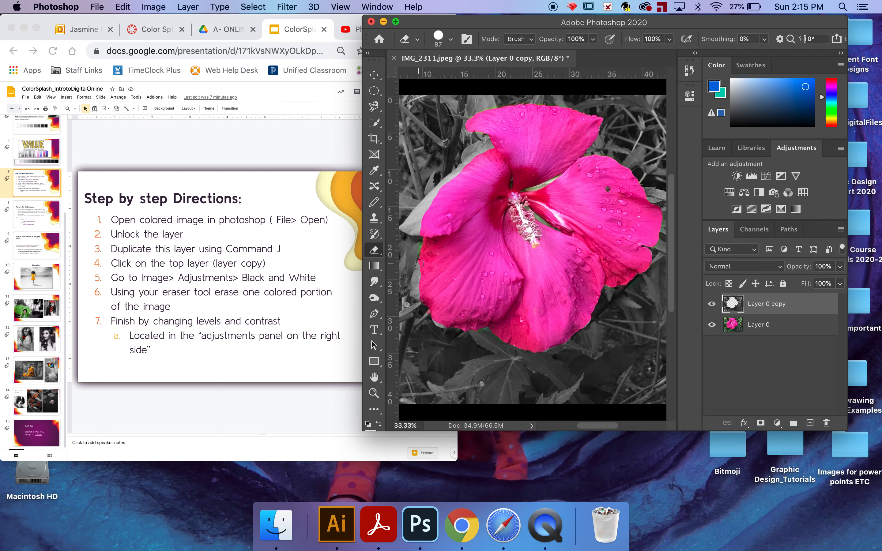
{"action": "left_click_drag", "start_coordinate": [419, 264], "coordinate": [412, 292]}
{"action": "mouse_move", "coordinate": [424, 231]}
{"action": "left_mouse_down"}
{"action": "mouse_move", "coordinate": [401, 226]}
{"action": "mouse_move", "coordinate": [423, 200]}
{"action": "mouse_move", "coordinate": [486, 157]}
{"action": "mouse_move", "coordinate": [427, 227]}
{"action": "left_mouse_up"}
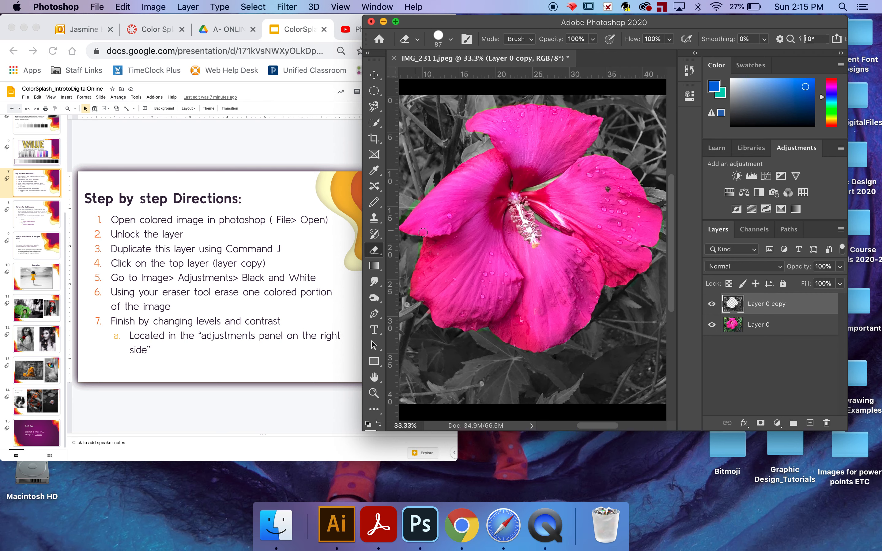
{"action": "scroll", "coordinate": [531, 233], "scroll_direction": "down", "scroll_amount": 4}
{"action": "left_click_drag", "start_coordinate": [438, 257], "coordinate": [498, 299]}
{"action": "key", "text": "super+z"}
{"action": "scroll", "coordinate": [498, 300], "scroll_direction": "down", "scroll_amount": 4}
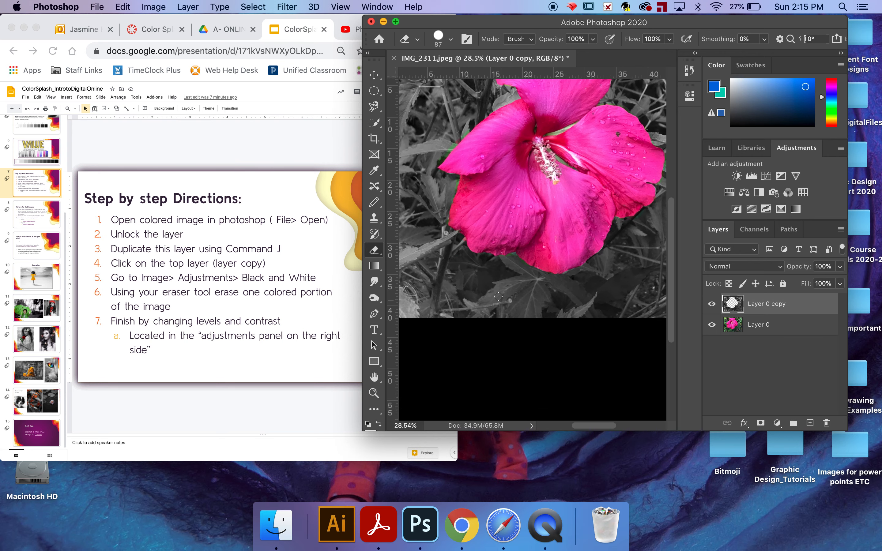
Step: Add a Levels adjustment layer above the black-and-white copy with the black input level at 15 and the white input level at 233
{"action": "scroll", "coordinate": [506, 299], "scroll_direction": "up", "scroll_amount": 2}
{"action": "scroll", "coordinate": [505, 298], "scroll_direction": "right", "scroll_amount": 2}
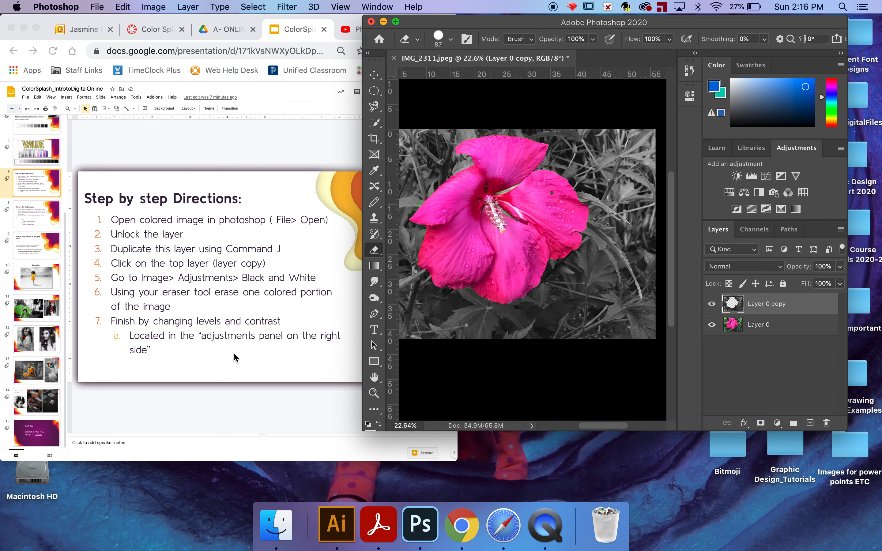
{"action": "scroll", "coordinate": [426, 308], "scroll_direction": "left", "scroll_amount": 3}
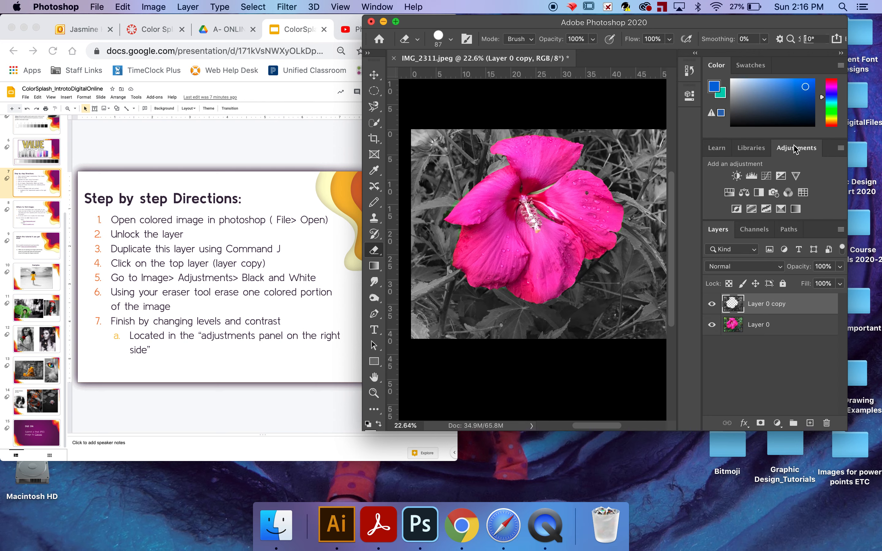
{"action": "left_click", "coordinate": [752, 176]}
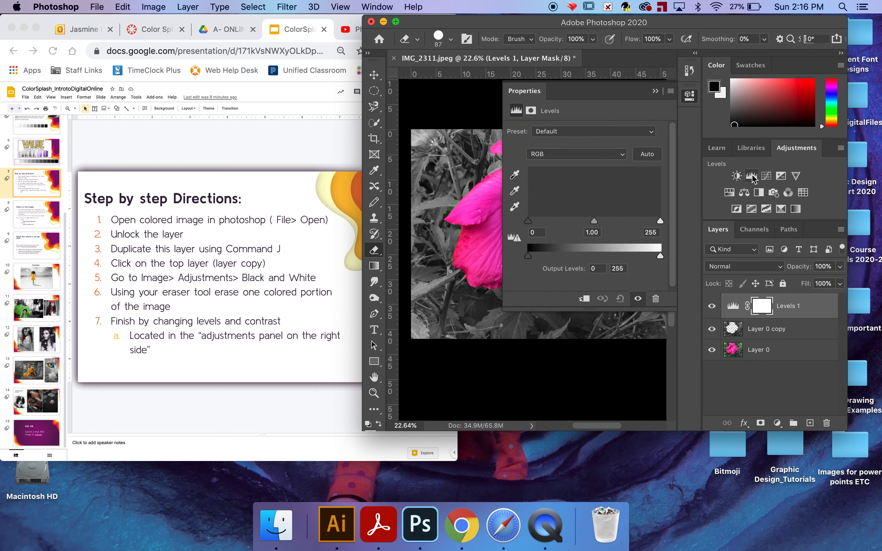
{"action": "left_click_drag", "start_coordinate": [526, 221], "coordinate": [536, 222]}
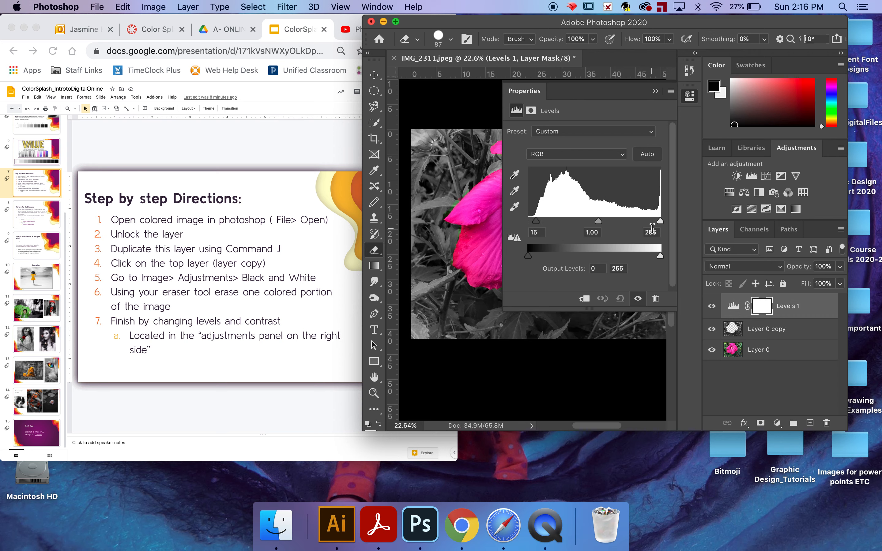
{"action": "left_click_drag", "start_coordinate": [660, 221], "coordinate": [648, 224]}
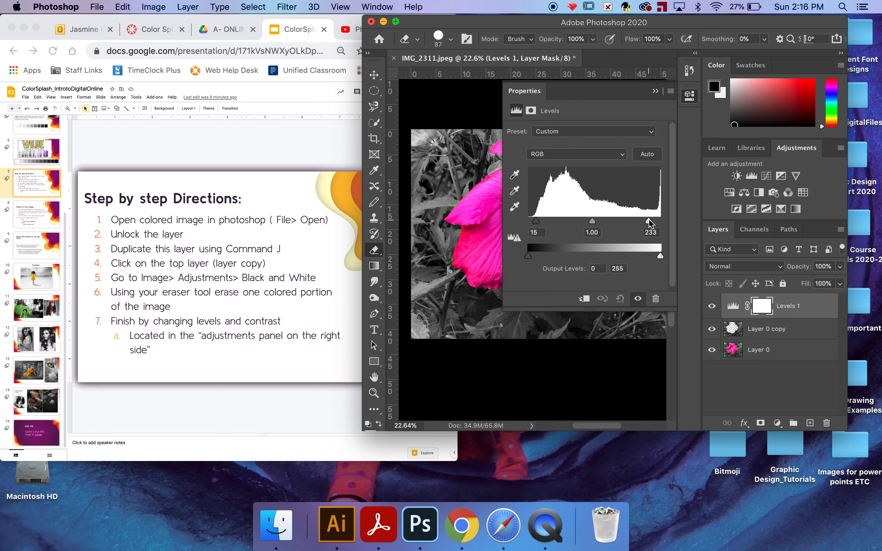
{"action": "left_click", "coordinate": [655, 92]}
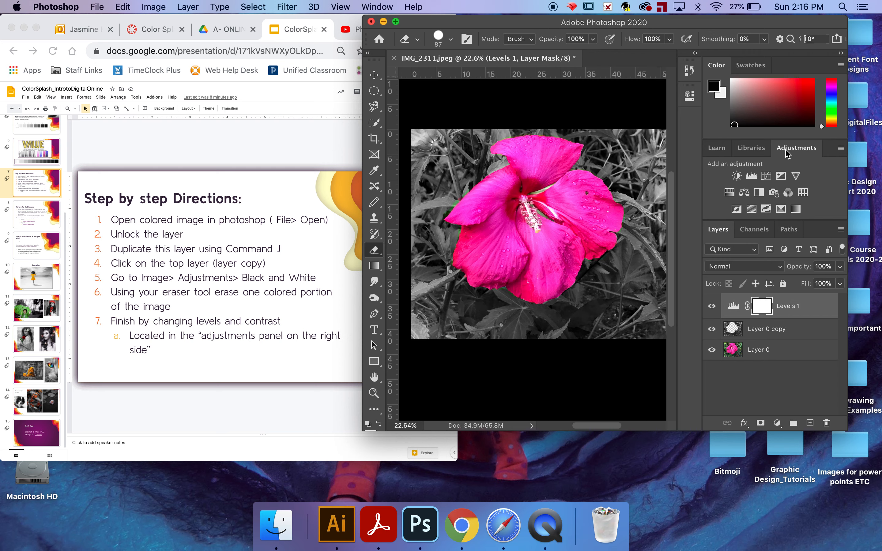
Step: Add a Brightness/Contrast adjustment layer with brightness 20 and contrast 36
{"action": "left_click", "coordinate": [741, 179]}
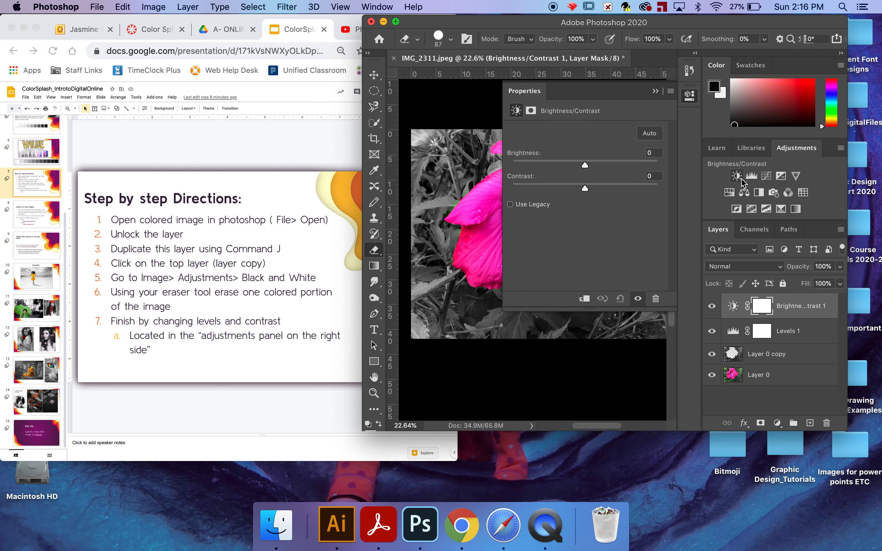
{"action": "left_click_drag", "start_coordinate": [585, 166], "coordinate": [612, 190]}
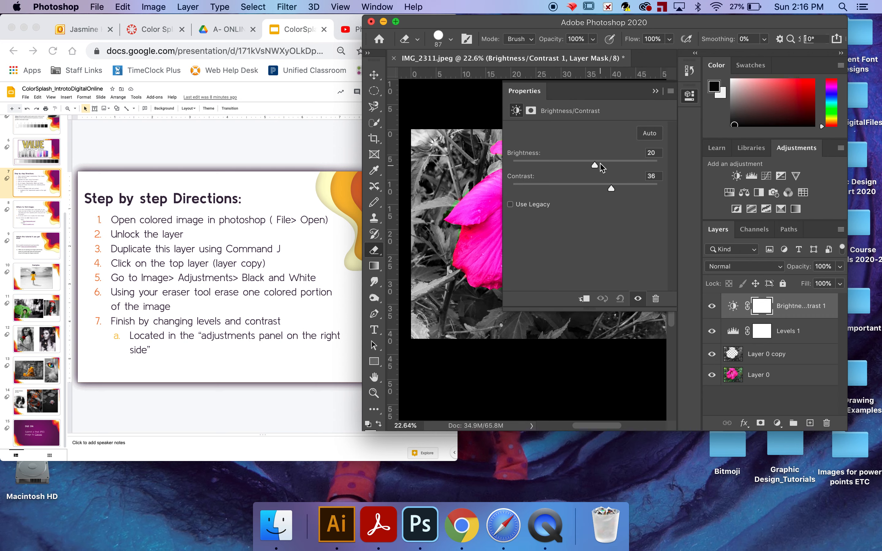
{"action": "left_click", "coordinate": [655, 91]}
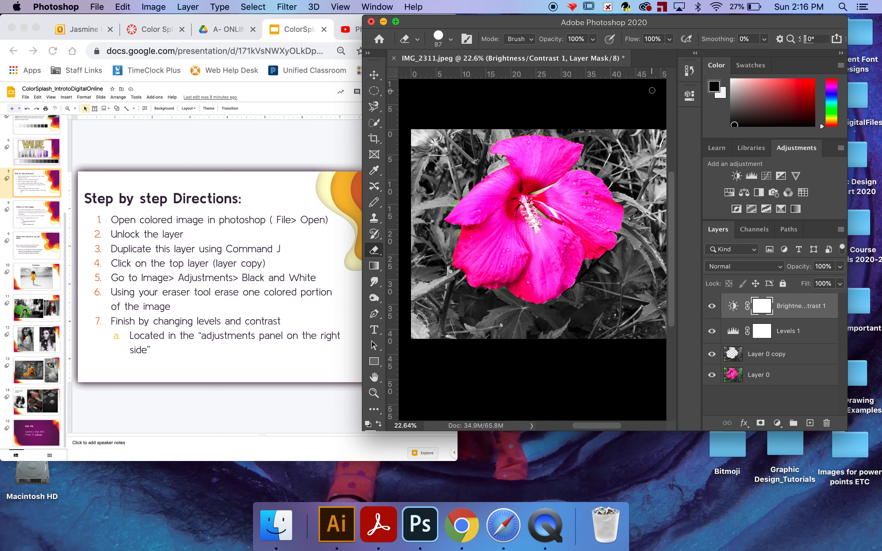
Step: Save the layered image on the computer in Photoshop format as colorsplash1.psd in the personal artwork folder
{"action": "scroll", "coordinate": [567, 208], "scroll_direction": "down", "scroll_amount": 2}
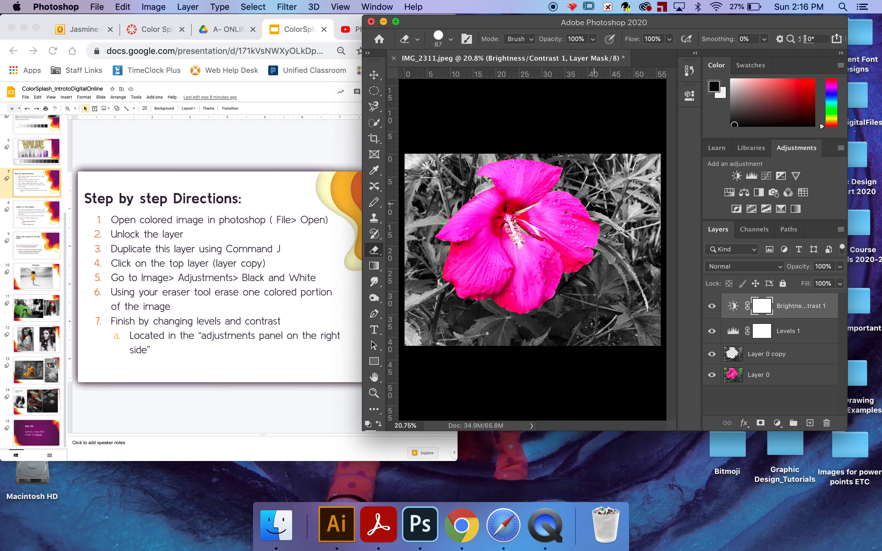
{"action": "left_click", "coordinate": [97, 7]}
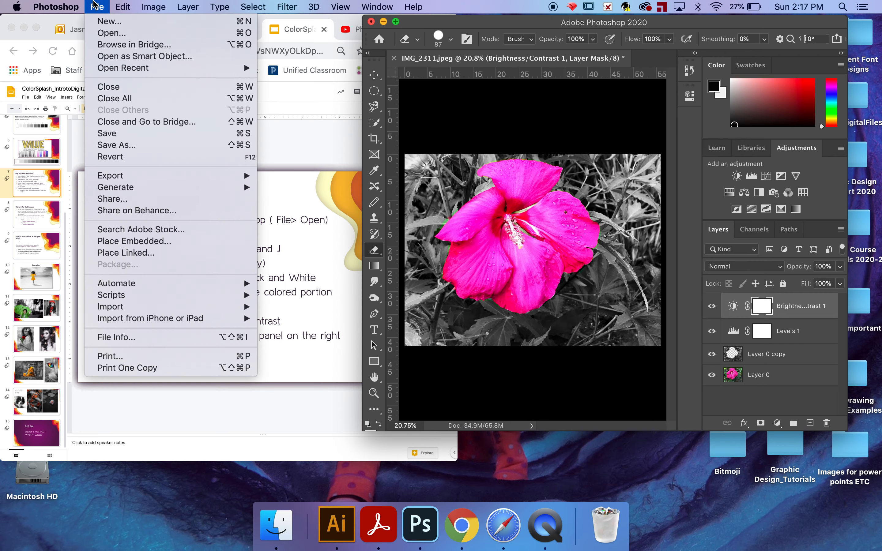
{"action": "left_click", "coordinate": [147, 146]}
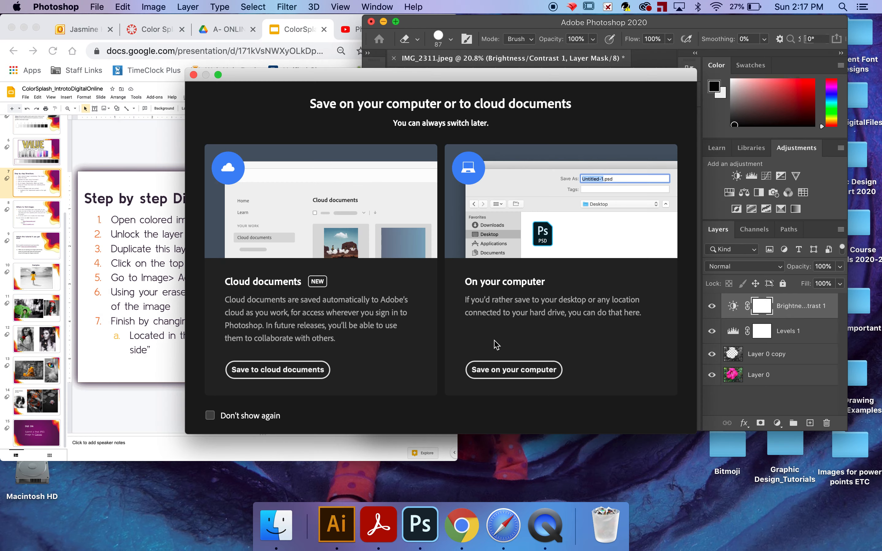
{"action": "left_click", "coordinate": [506, 368]}
{"action": "key", "text": "BackSpace"}
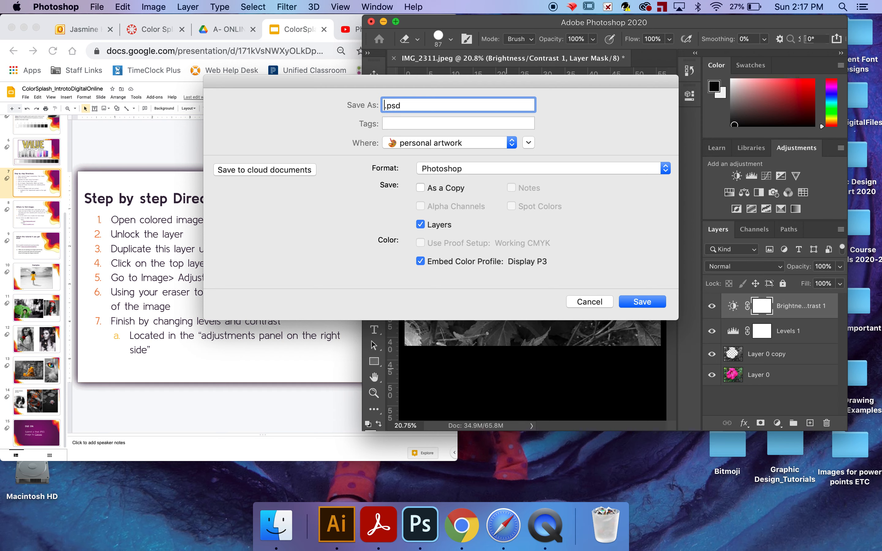
{"action": "type", "text": "colorsplash1"}
{"action": "left_click", "coordinate": [641, 306]}
{"action": "left_click", "coordinate": [634, 206]}
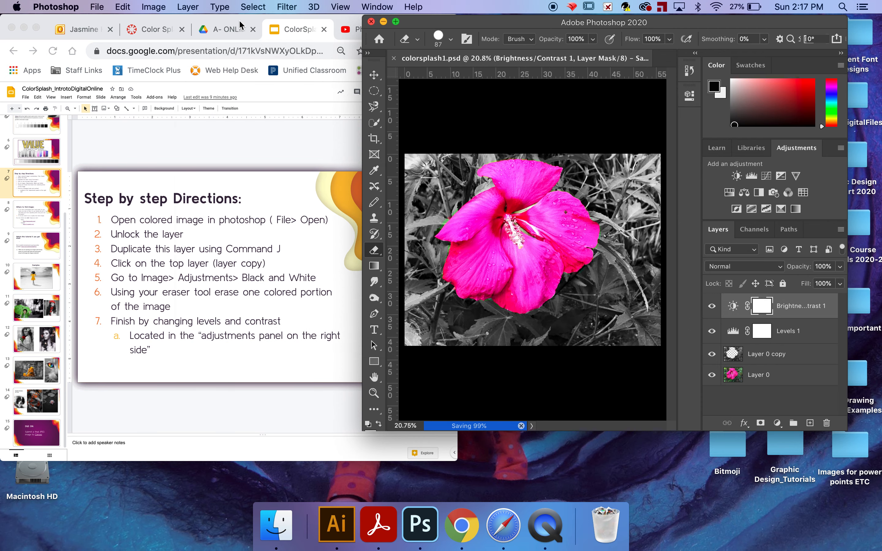
Step: Save a JPEG copy as colorsplash1.jpg in the personal artwork folder, accepting the offered JPEG options
{"action": "left_click", "coordinate": [97, 7]}
{"action": "left_click", "coordinate": [97, 7]}
{"action": "left_click", "coordinate": [97, 7]}
{"action": "left_click", "coordinate": [139, 147]}
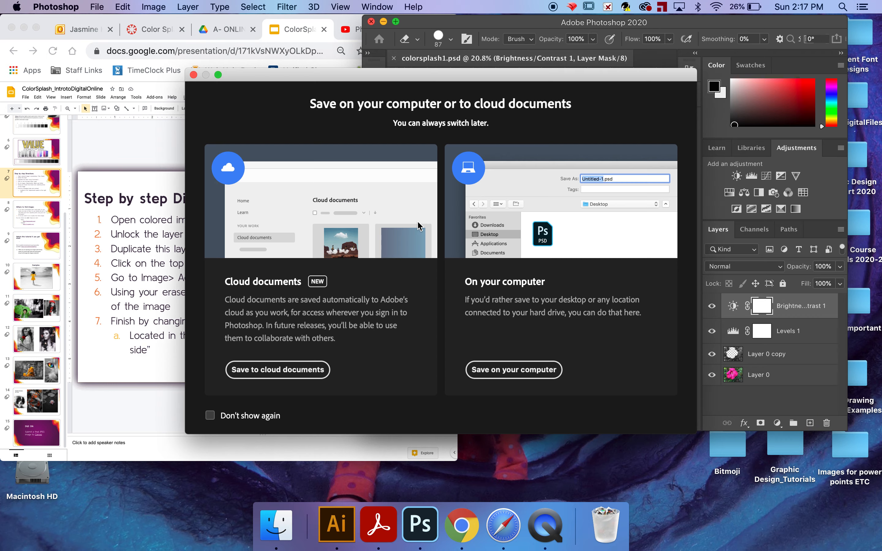
{"action": "left_click", "coordinate": [513, 370]}
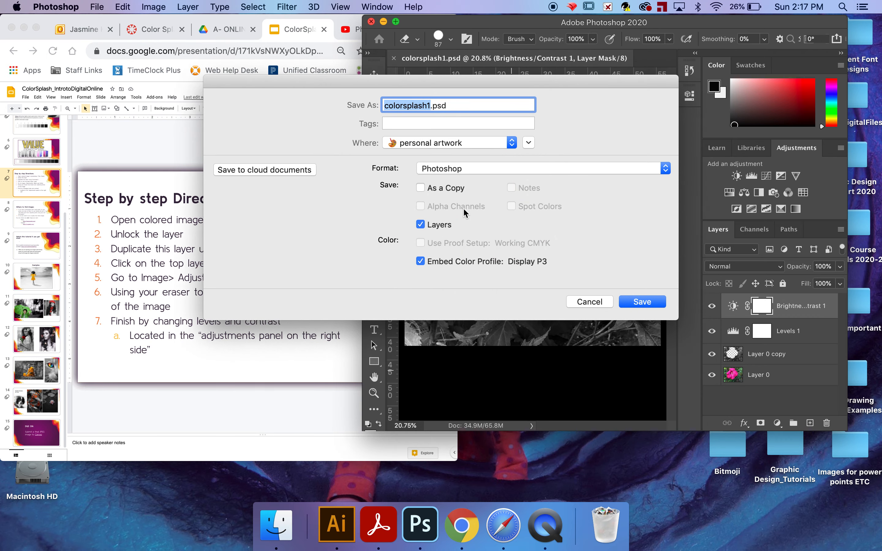
{"action": "left_click", "coordinate": [470, 170]}
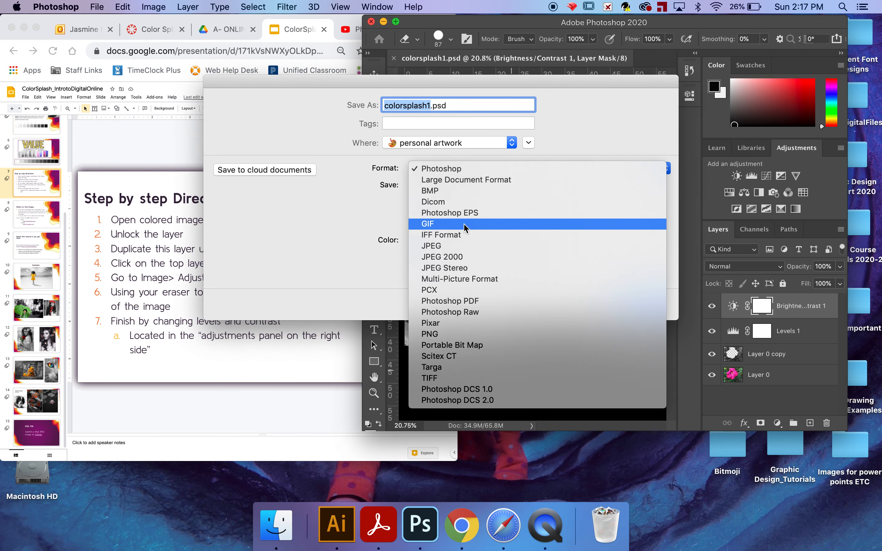
{"action": "left_click", "coordinate": [424, 247]}
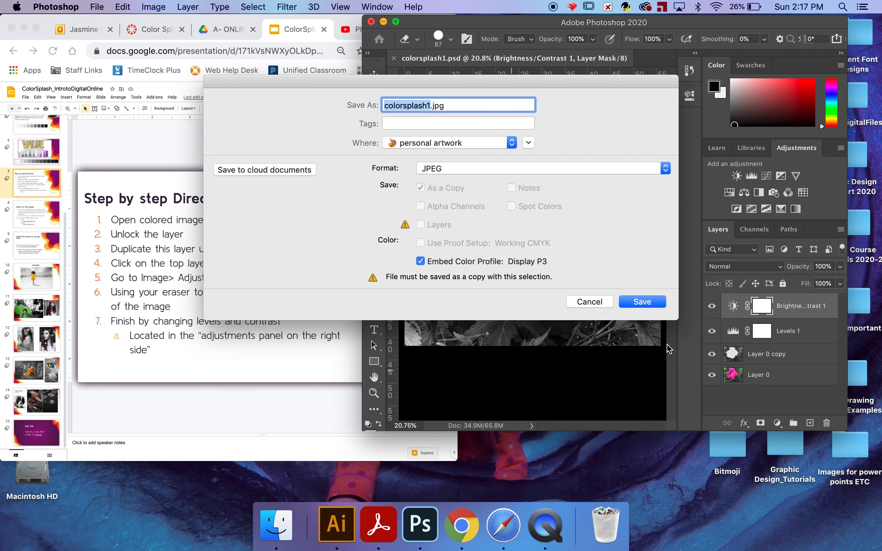
{"action": "left_click", "coordinate": [642, 302]}
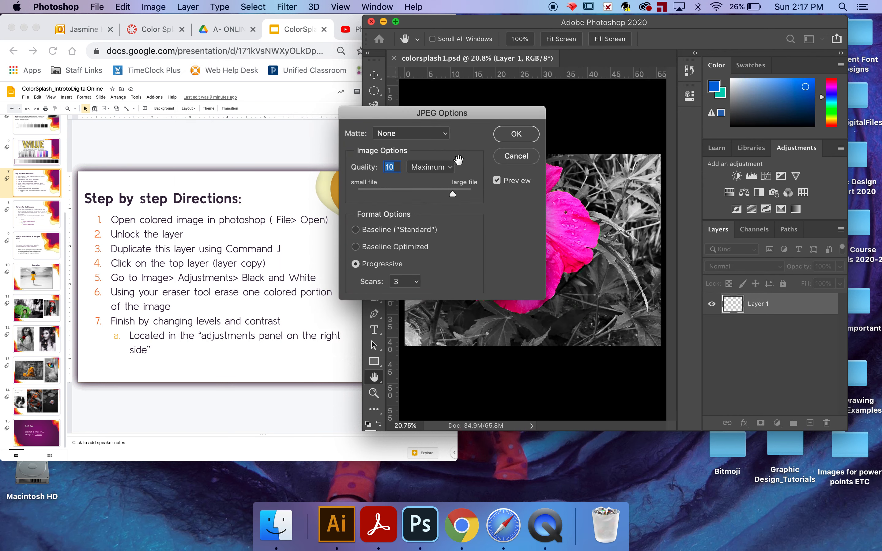
{"action": "left_click", "coordinate": [508, 142]}
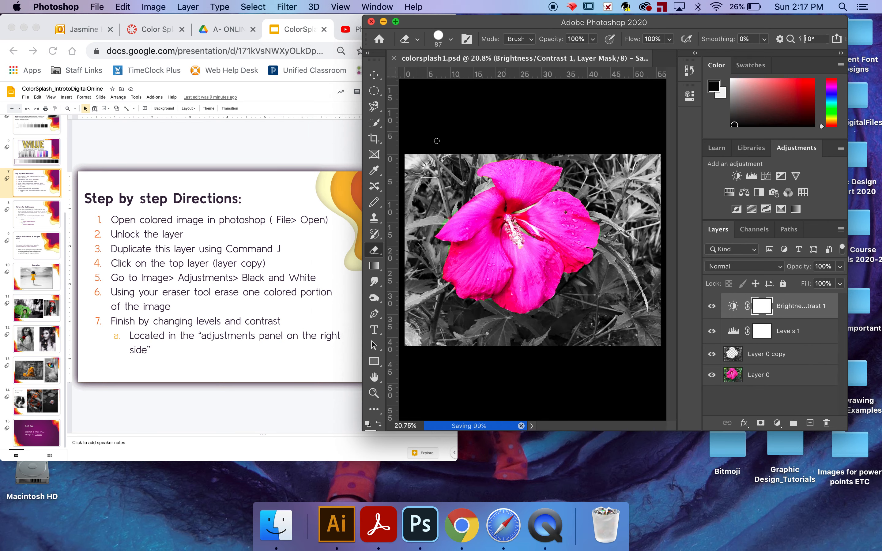
Step: Switch to Chrome to view the Color Splash assignment's submission requirements, and return to Photoshop
{"action": "left_click", "coordinate": [142, 27]}
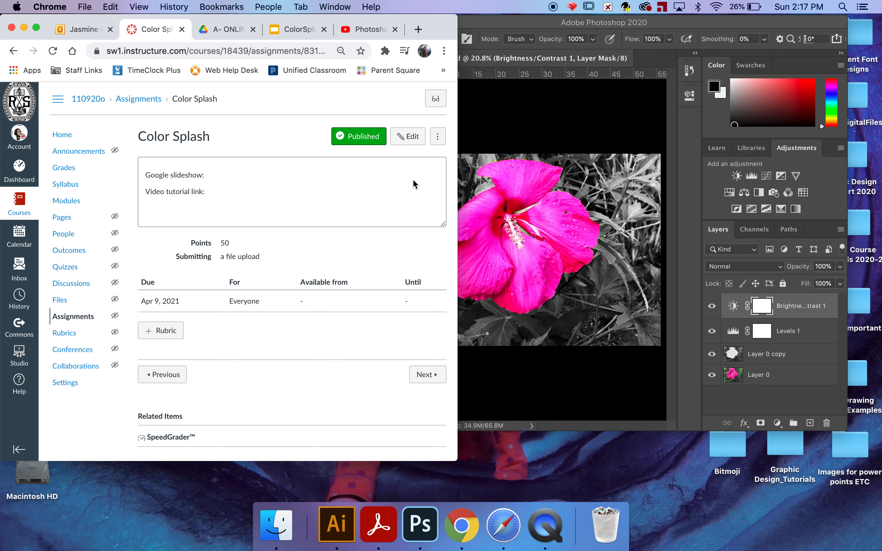
{"action": "left_click", "coordinate": [519, 137]}
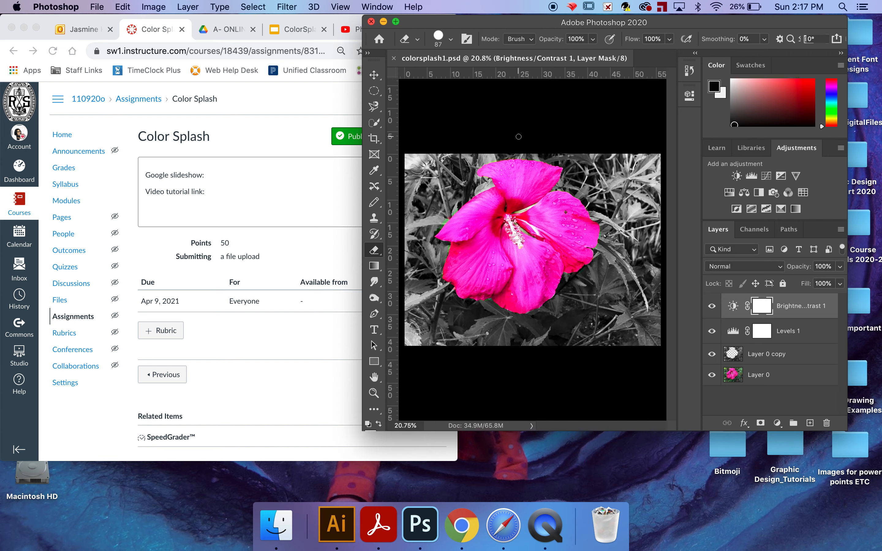